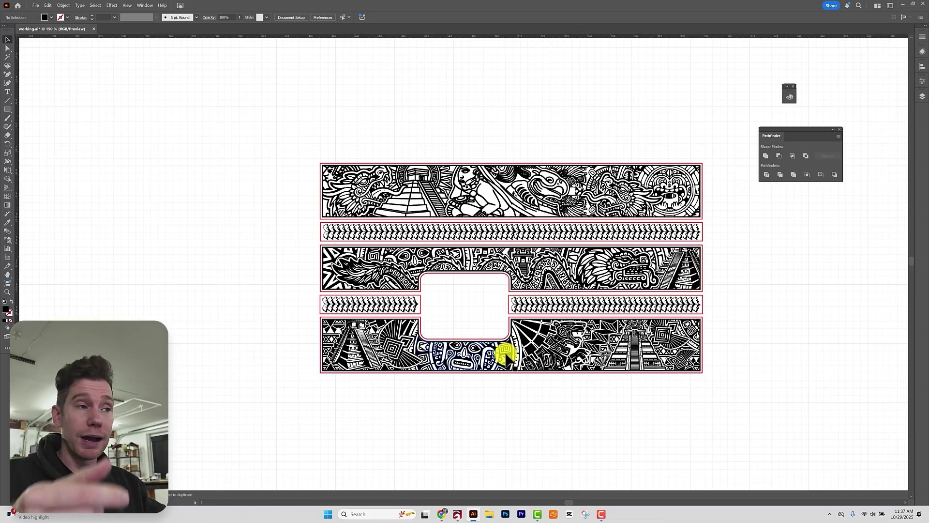
Step: Select the artwork panels and scale-pattern strips from the lowest up, and make the uppermost panel's artwork a compound path
click(557, 345)
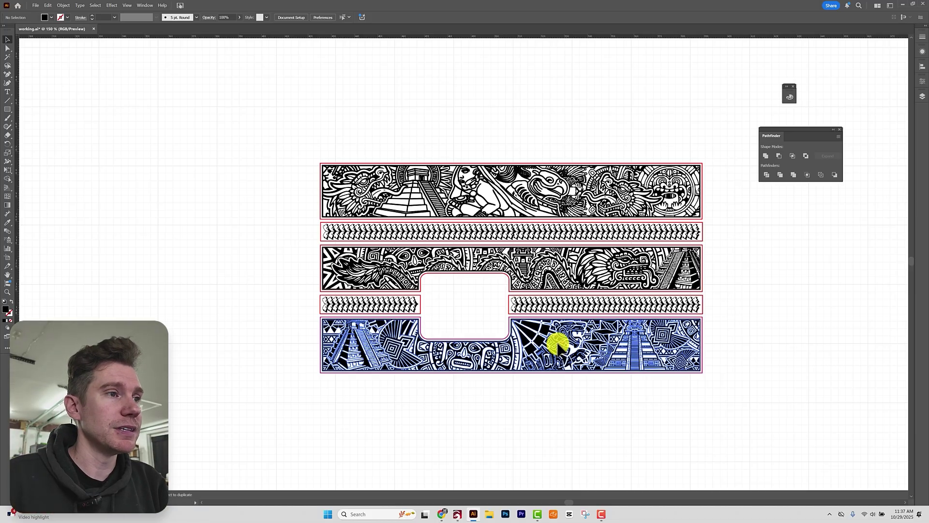
click(530, 304)
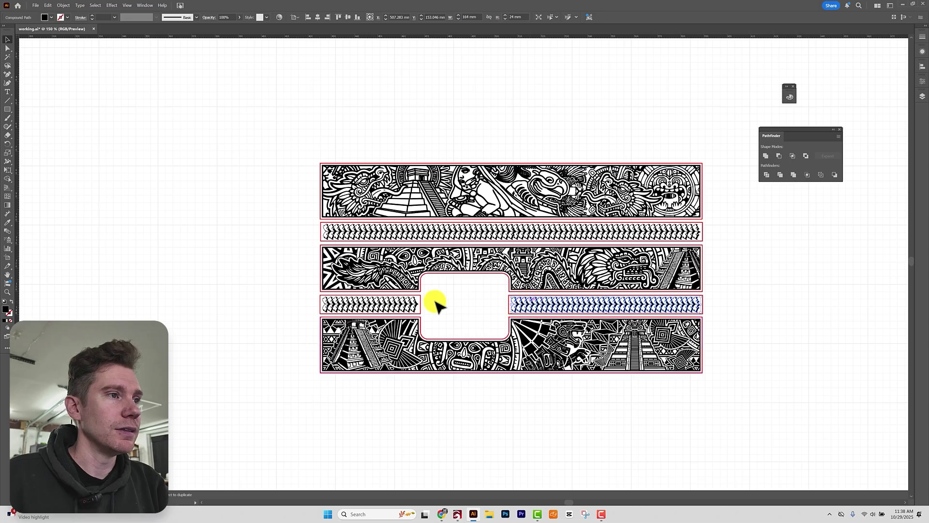
click(400, 305)
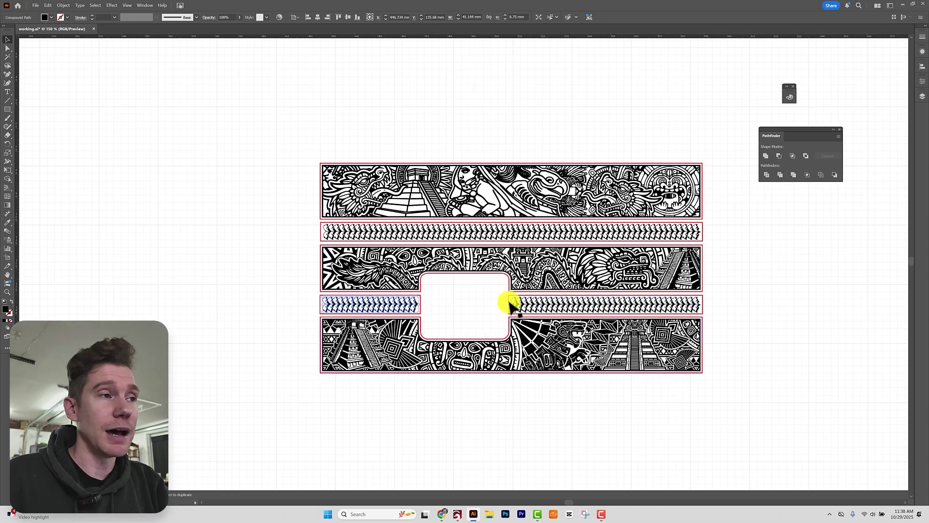
drag(548, 261, 516, 238)
click(514, 237)
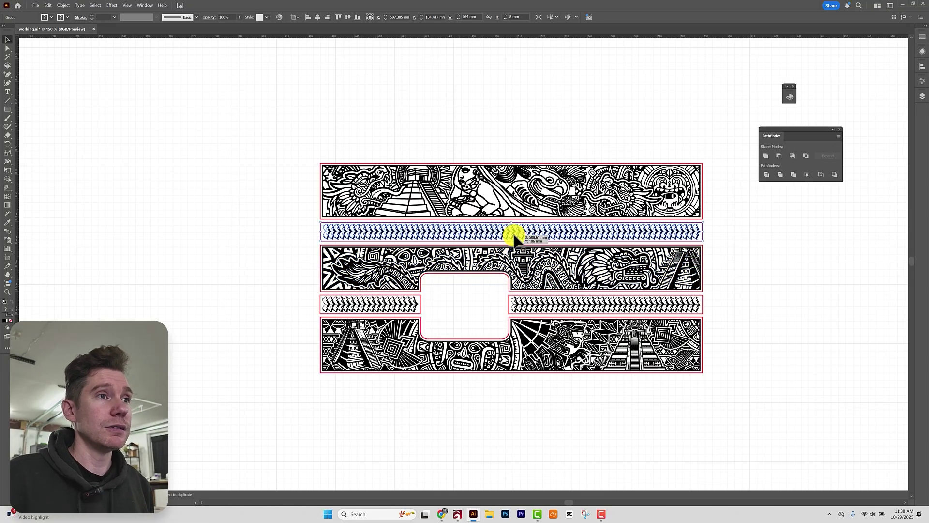
click(511, 195)
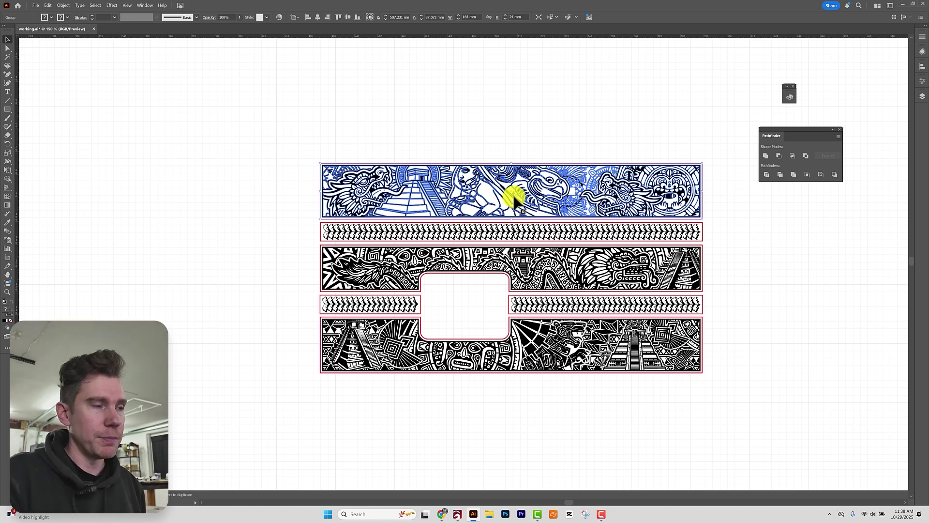
key(ctrl+8)
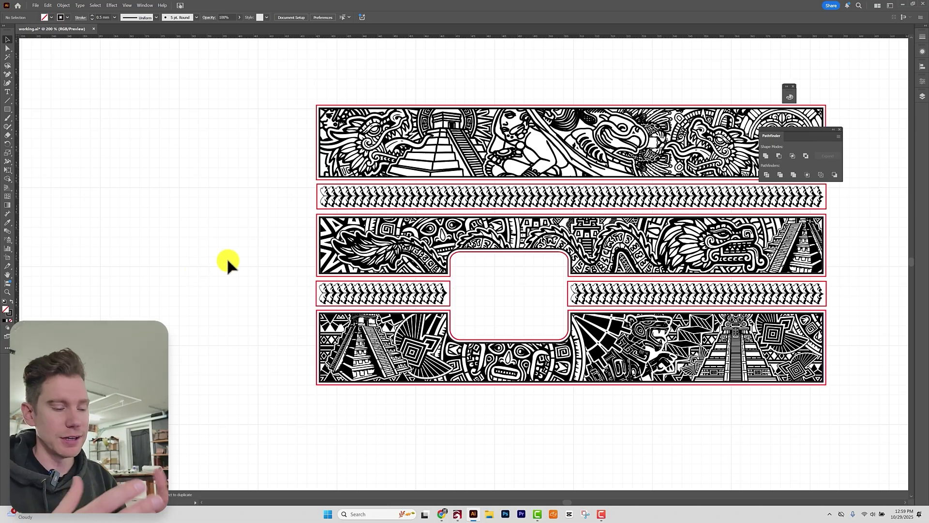
Step: Release the clipping mask on the separate copy of the uppermost panel and view the full uncropped artwork
key(ctrl+minus)
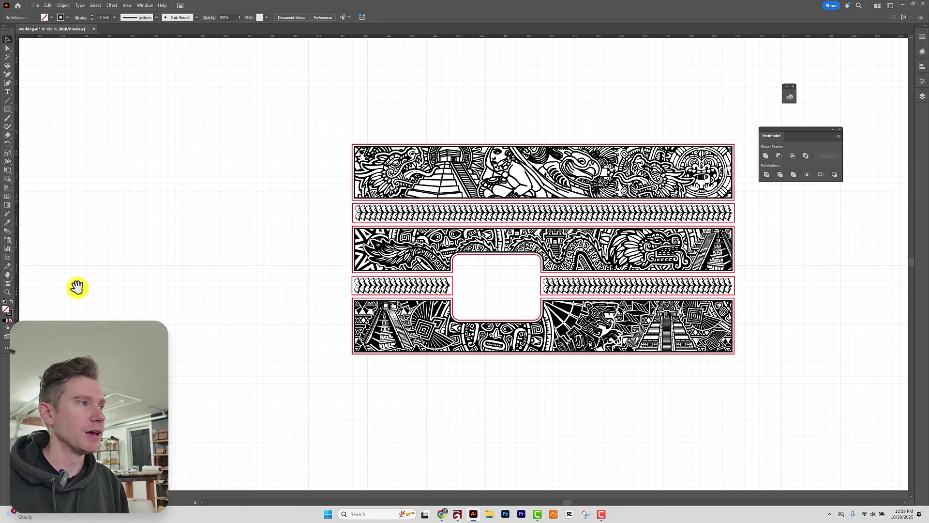
drag(75, 285, 419, 316)
right_click(333, 261)
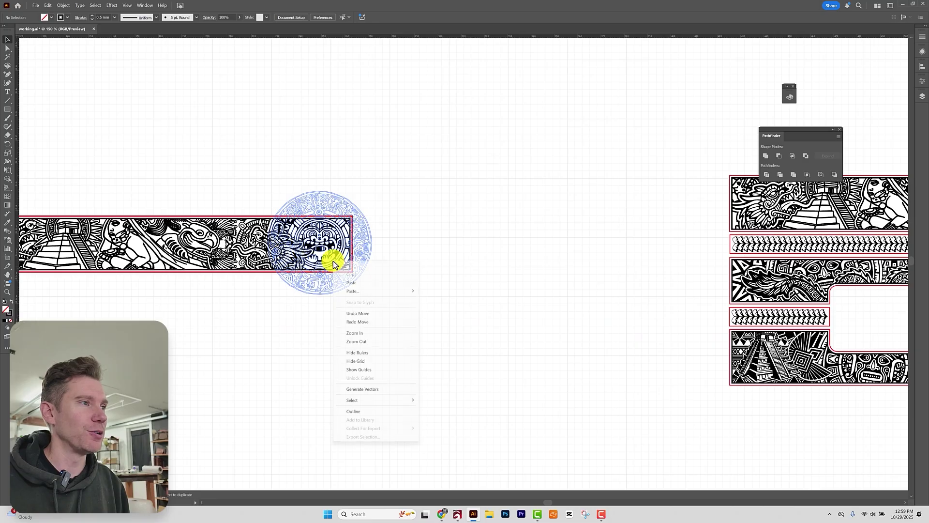
right_click(337, 261)
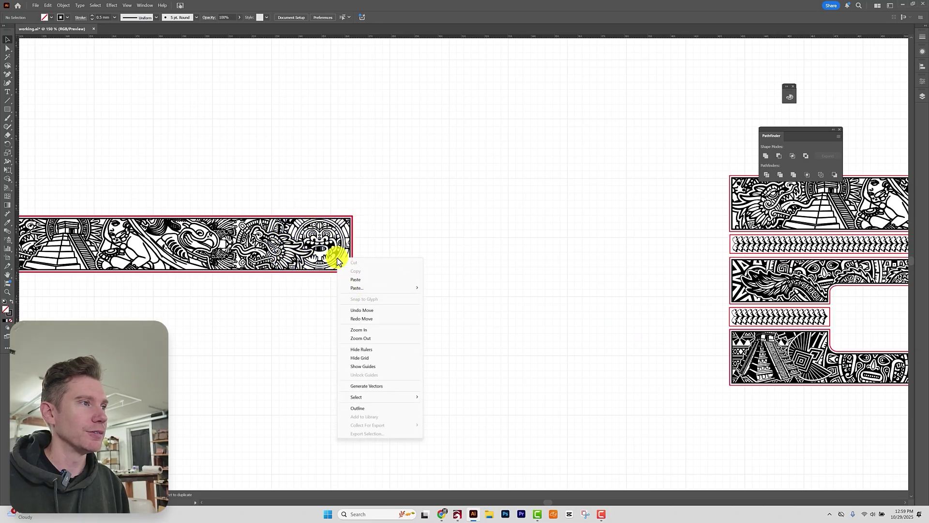
click(337, 260)
right_click(334, 259)
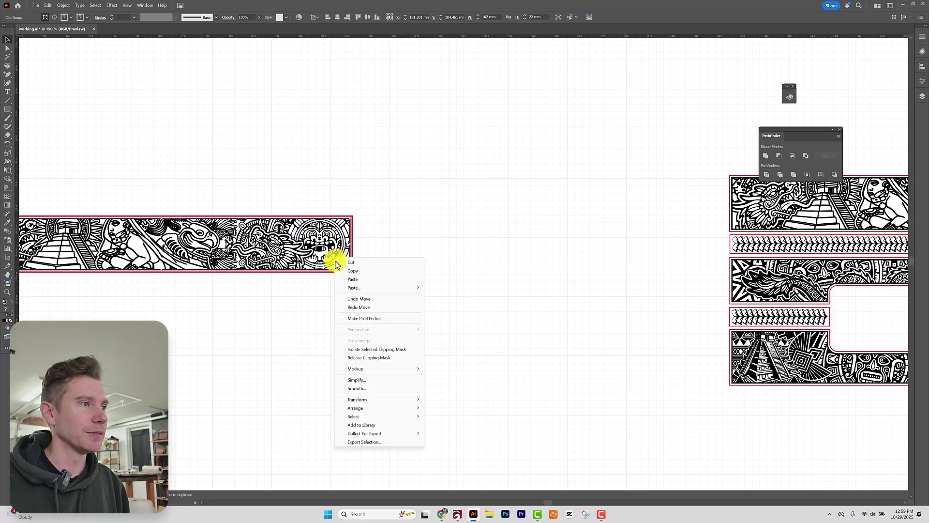
click(364, 357)
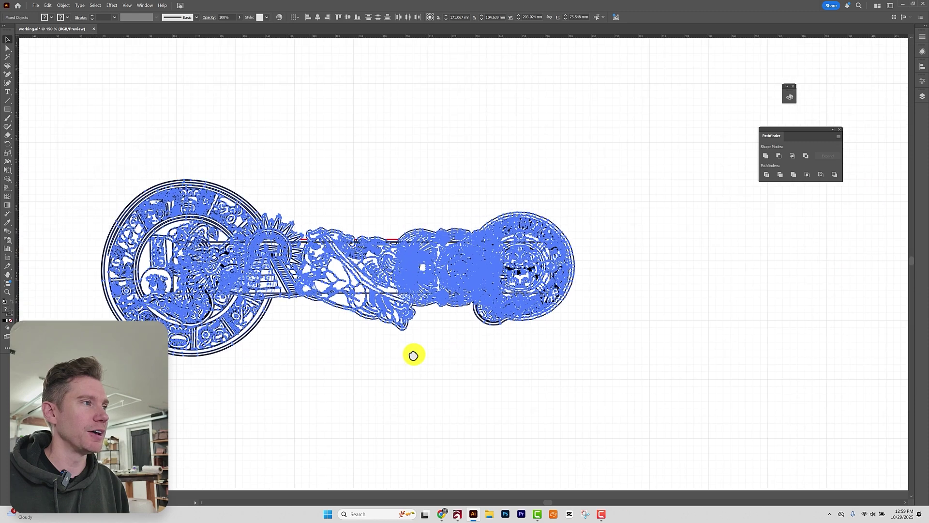
click(426, 196)
key(ctrl+equal)
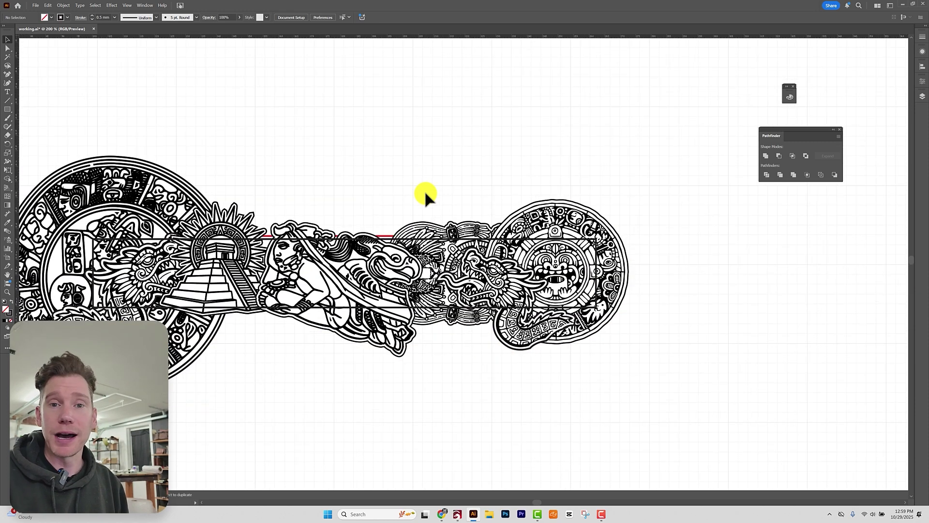
key(ctrl+minus)
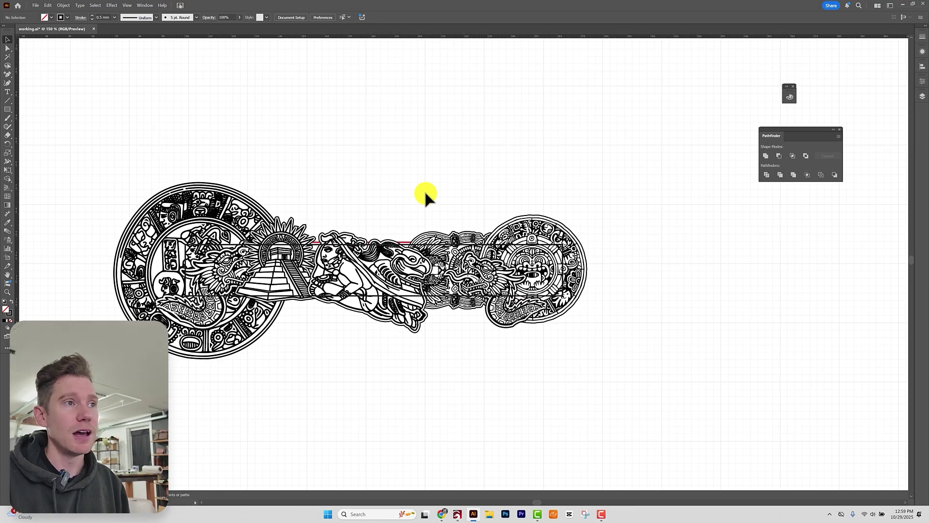
key(ctrl+equal)
key(ctrl+minus)
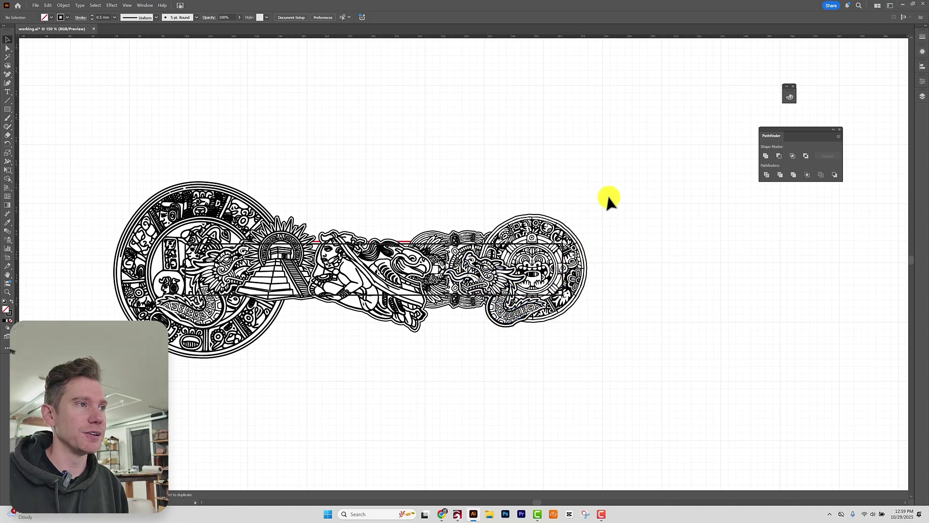
Step: Undo the clipping mask release on the separate panel copy and return to the full panel layout
key(ctrl+z)
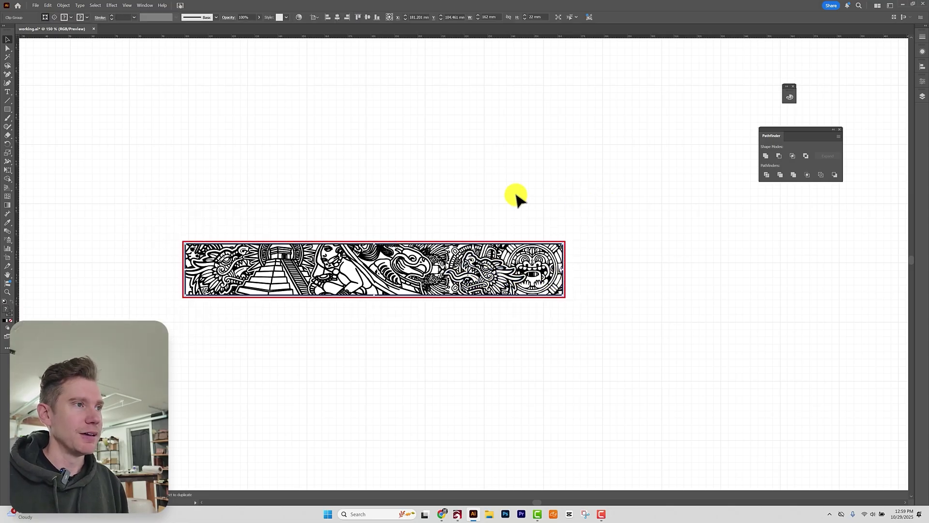
click(711, 315)
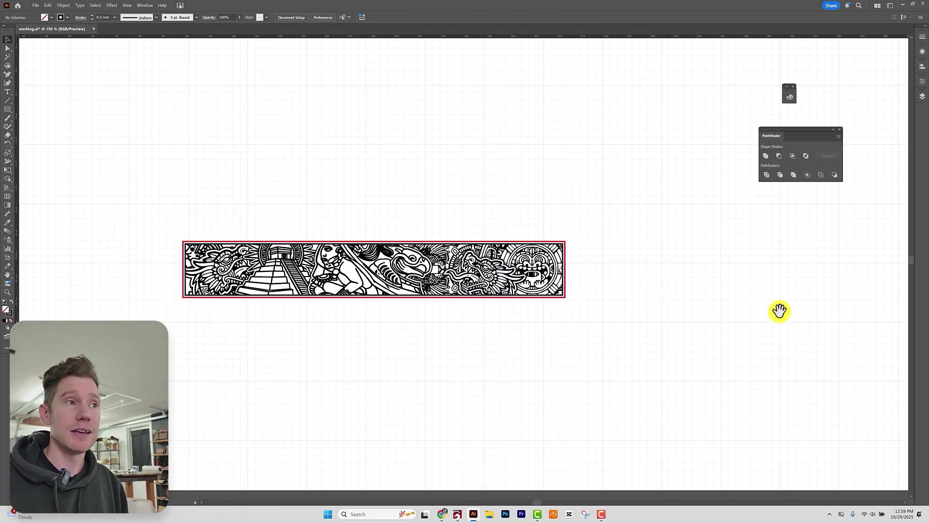
drag(778, 311, 471, 313)
drag(580, 328, 359, 292)
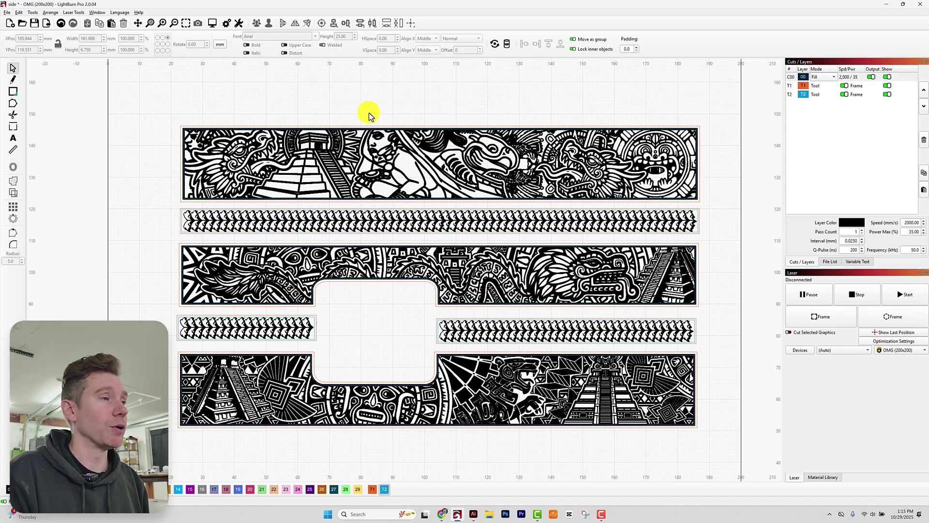
Step: Select the T1 frame outline around the uppermost pyramid-and-eagle panel to check its dimensions
scroll(368, 112, up, 1)
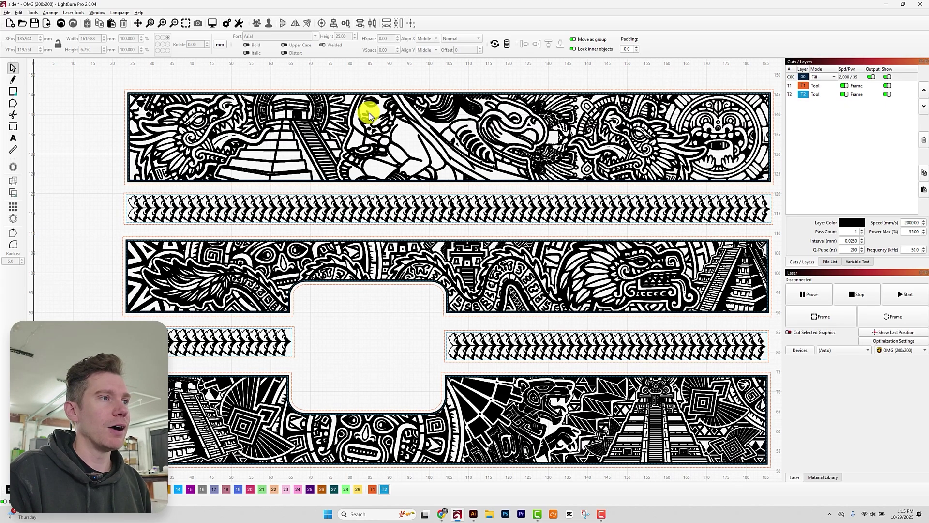
scroll(369, 113, up, 1)
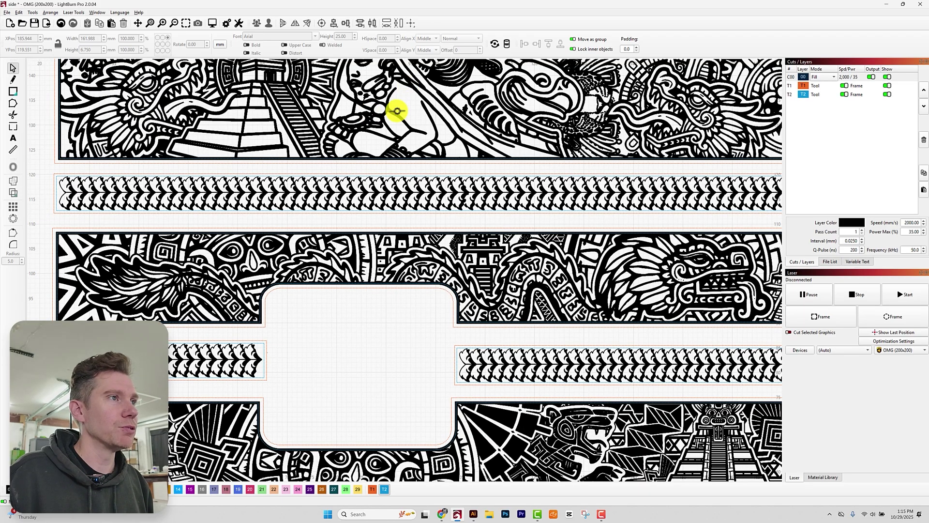
drag(396, 121, 406, 207)
scroll(394, 160, down, 1)
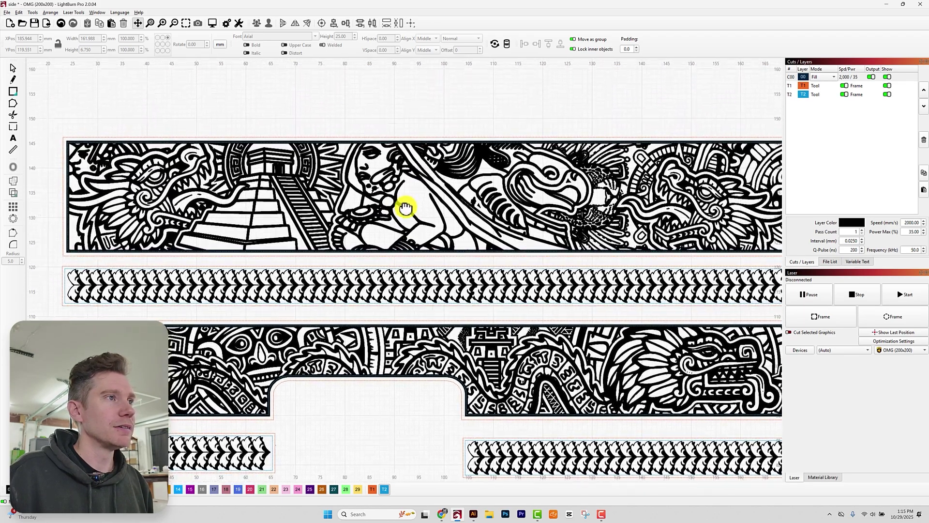
key(Escape)
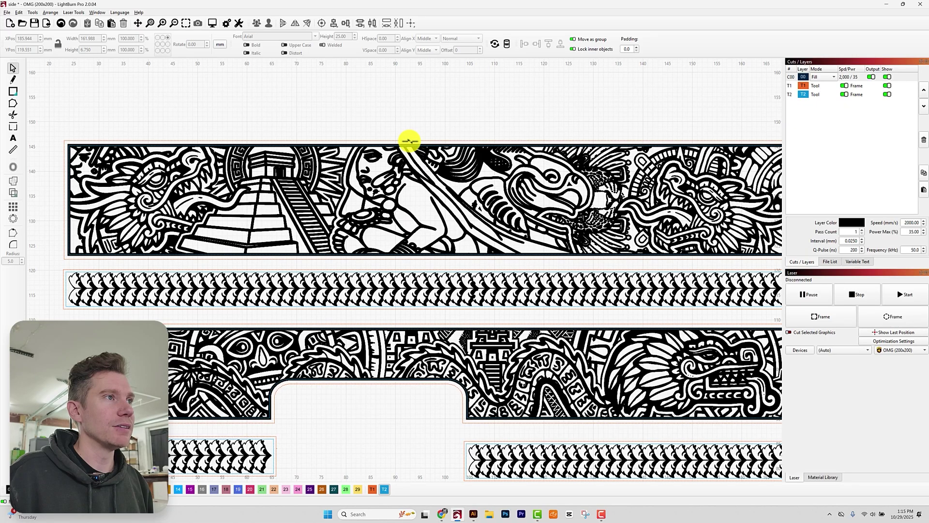
click(409, 140)
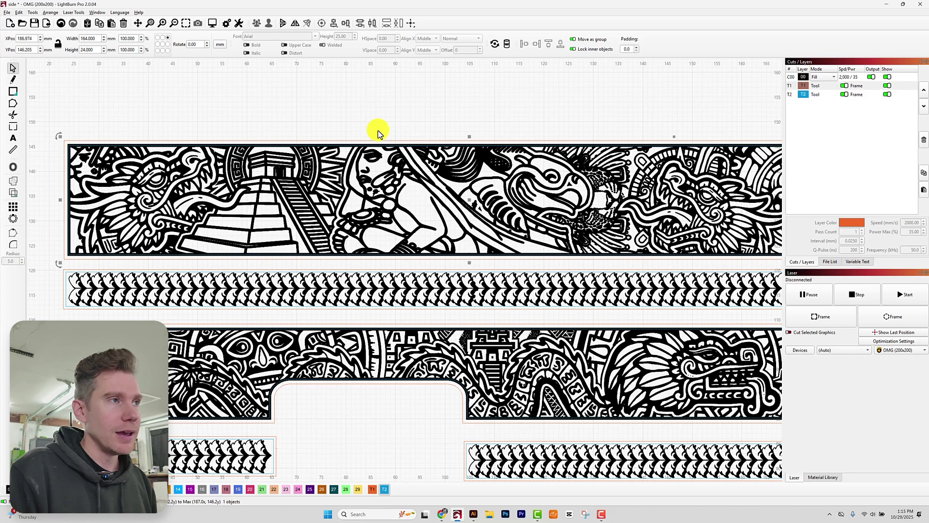
Step: Select the engraved artwork and border of the uppermost panel on the fill layer to inspect its dimensions
scroll(378, 134, up, 2)
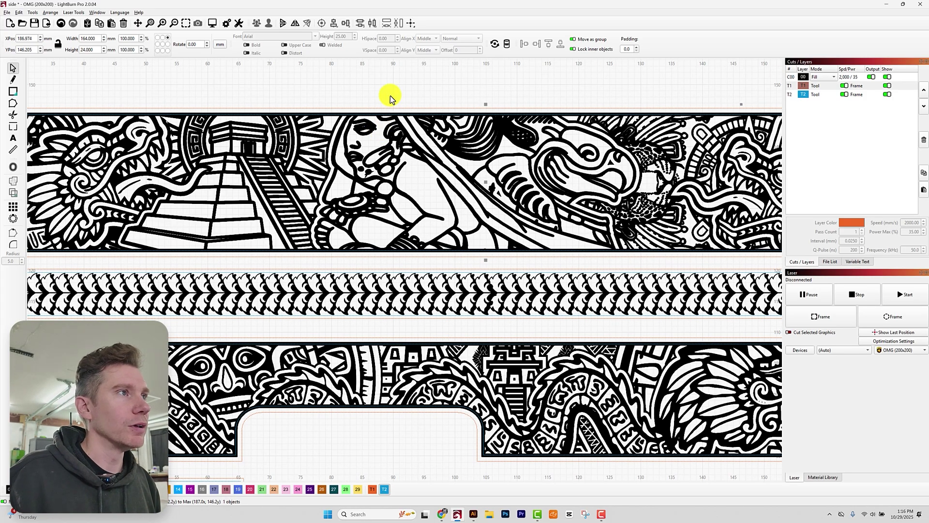
drag(390, 93, 389, 118)
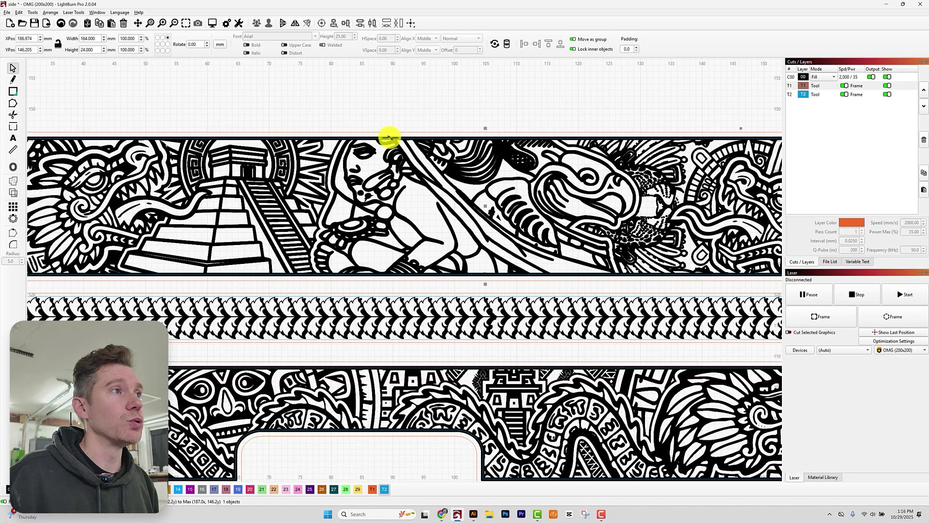
scroll(390, 140, up, 2)
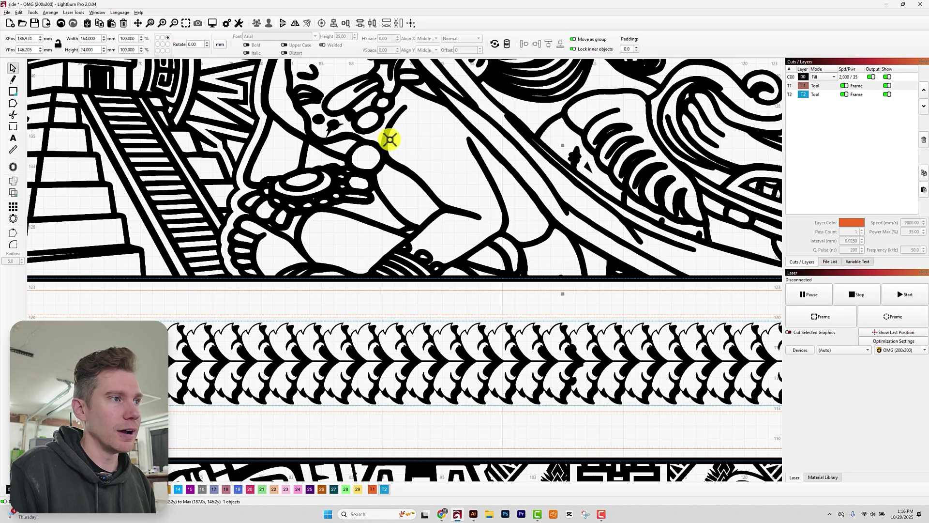
click(430, 280)
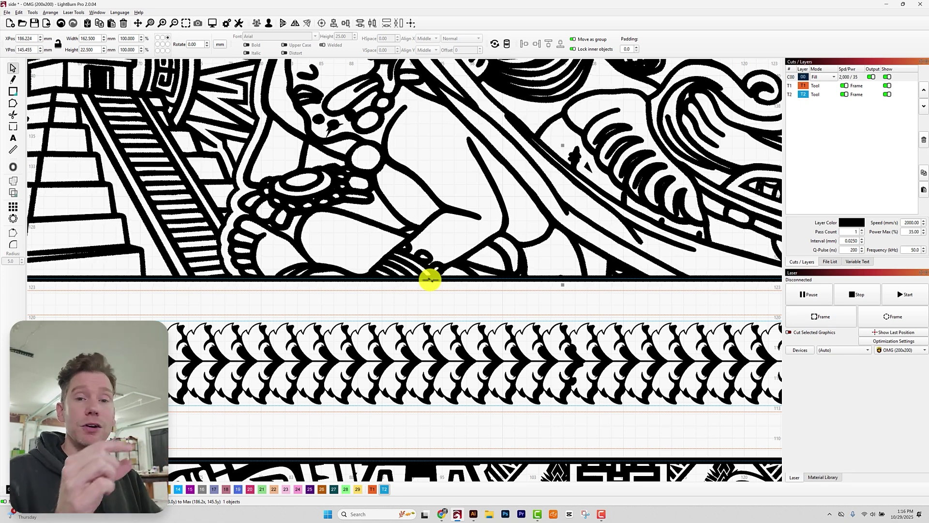
scroll(430, 280, down, 3)
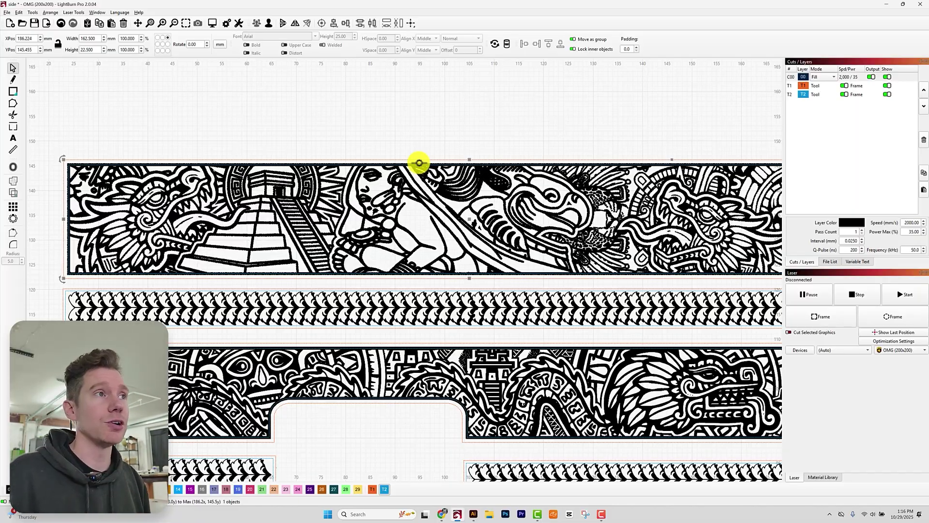
Step: Deselect the artwork and examine the spacing and frame outlines of the panels, scale strips and rounded cutout
click(436, 160)
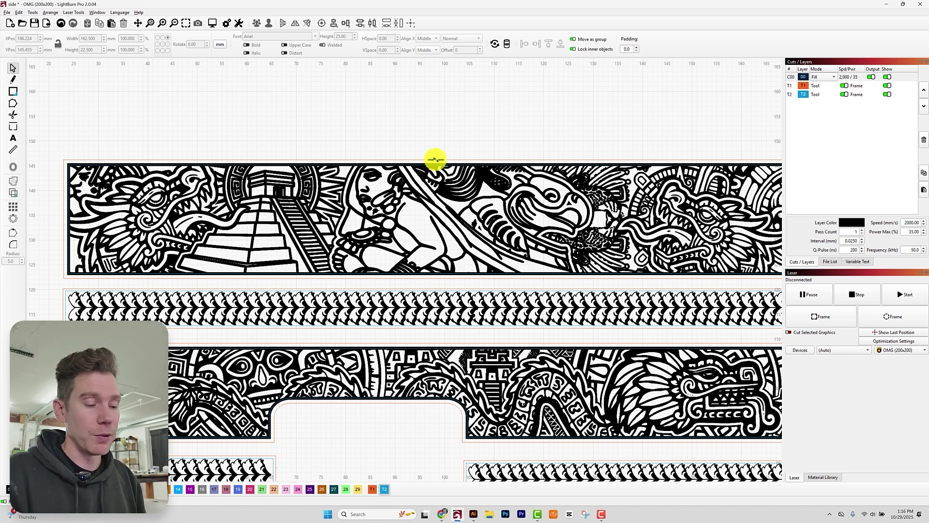
scroll(435, 159, down, 3)
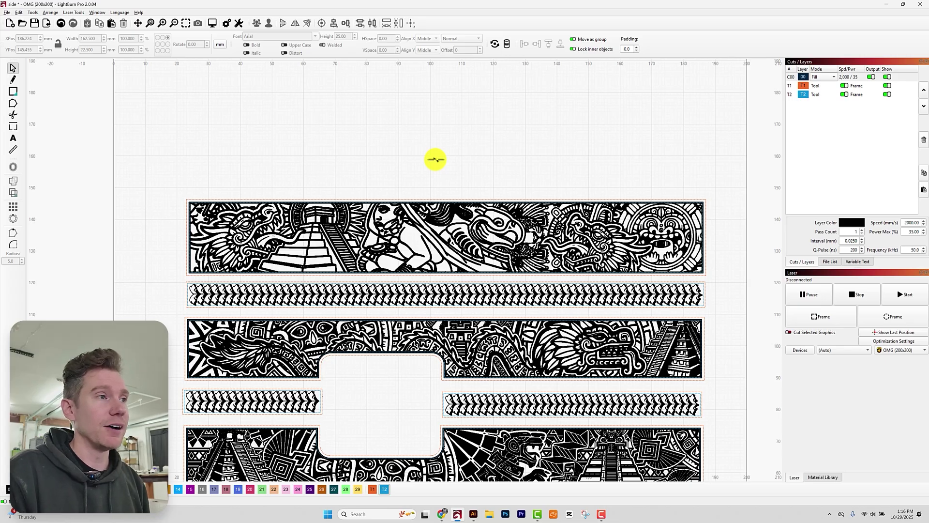
scroll(435, 160, up, 4)
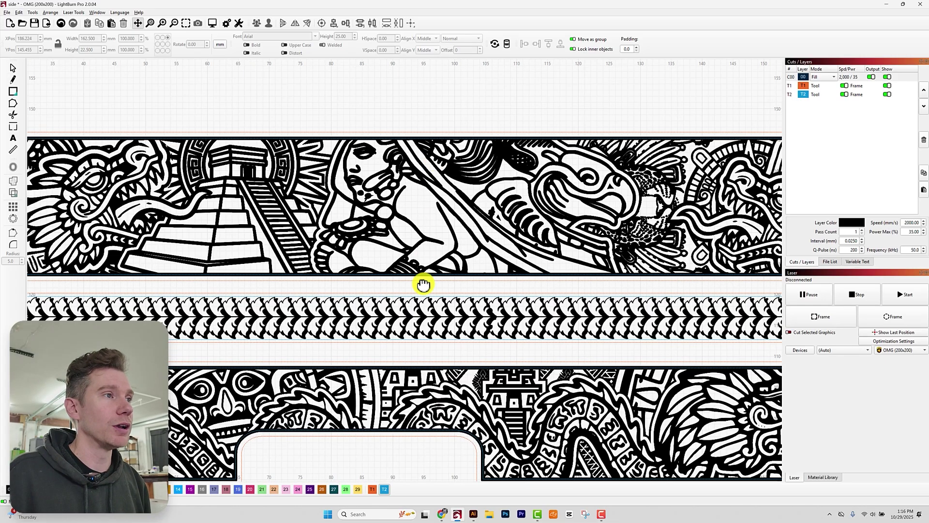
key(space)
drag(450, 229, 442, 183)
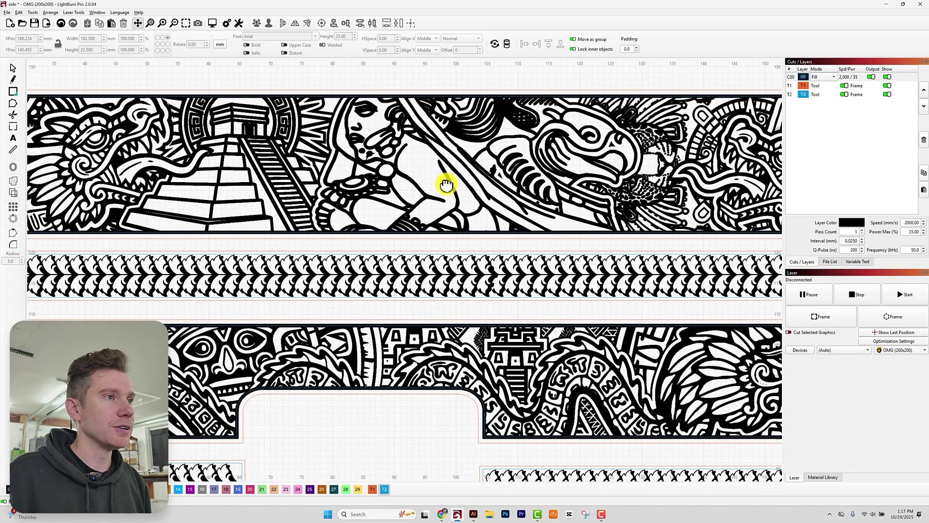
drag(436, 310, 436, 213)
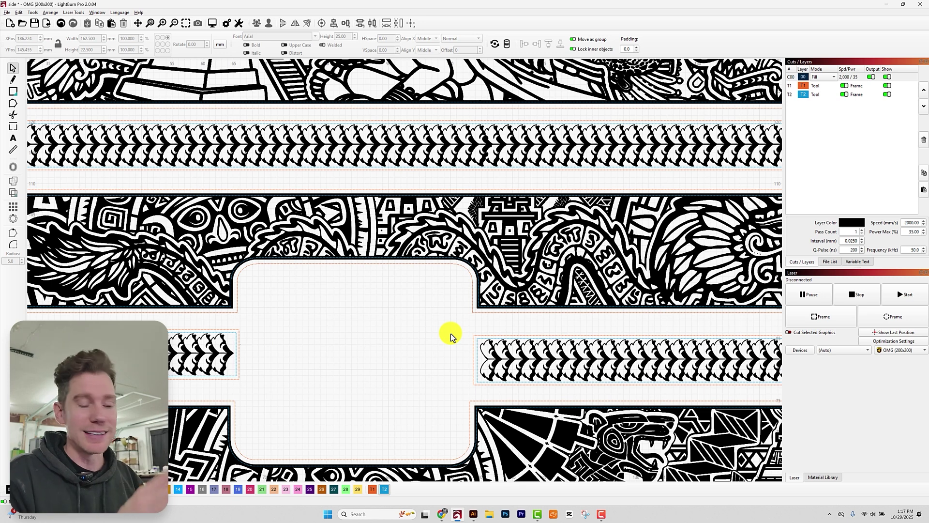
scroll(451, 333, down, 1)
scroll(450, 333, down, 1)
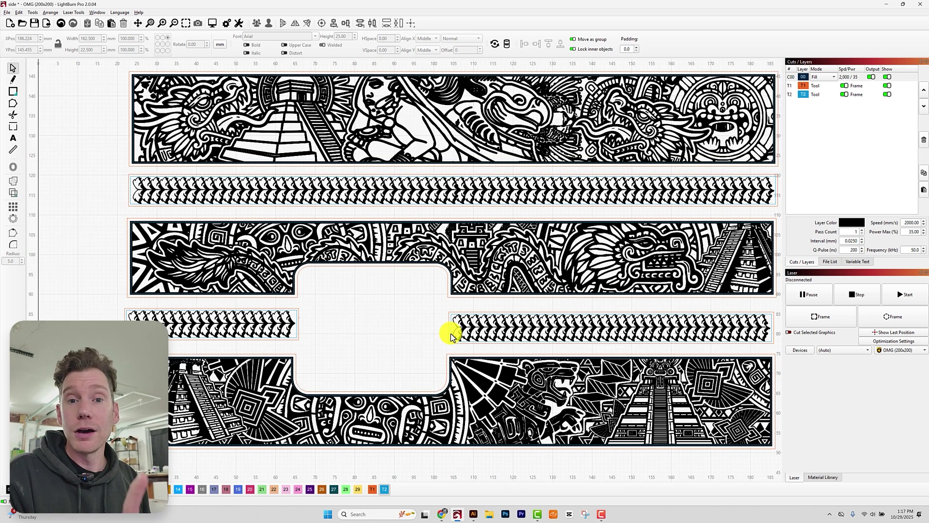
Step: Invert all fill-layer artwork by offsetting it inward by 0 mm with round corners, outer shapes only, optimized results and the originals kept
scroll(451, 333, down, 1)
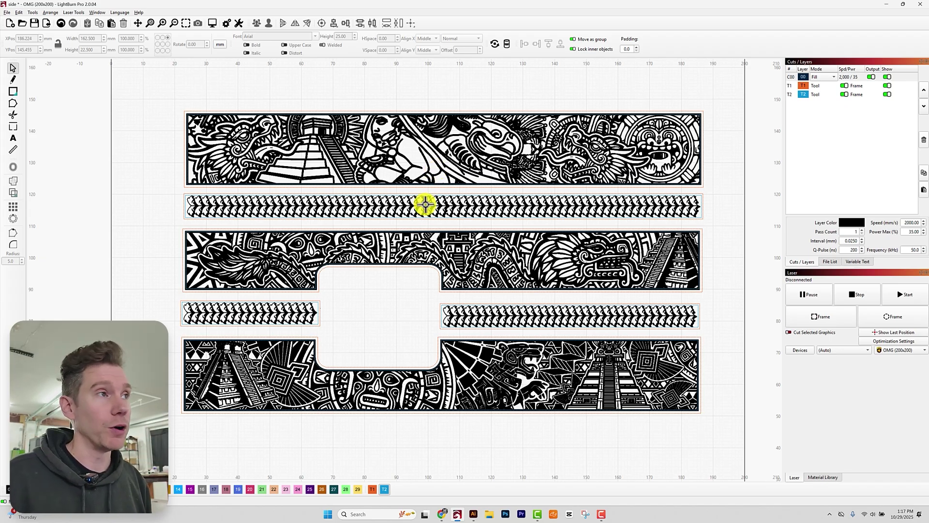
click(793, 77)
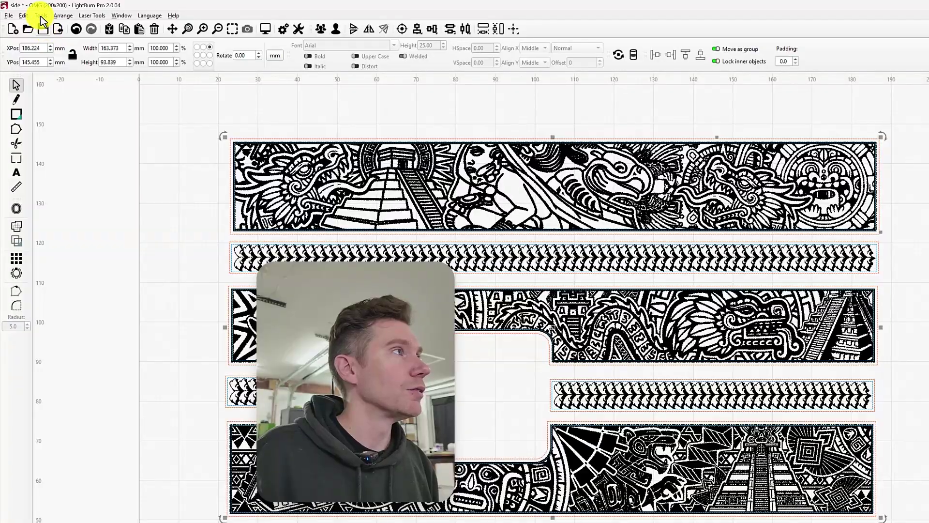
click(40, 15)
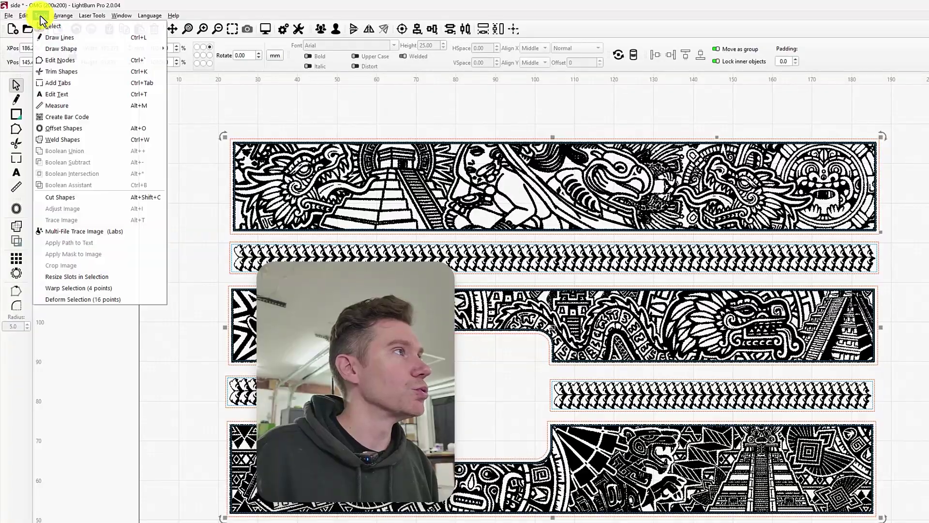
click(98, 131)
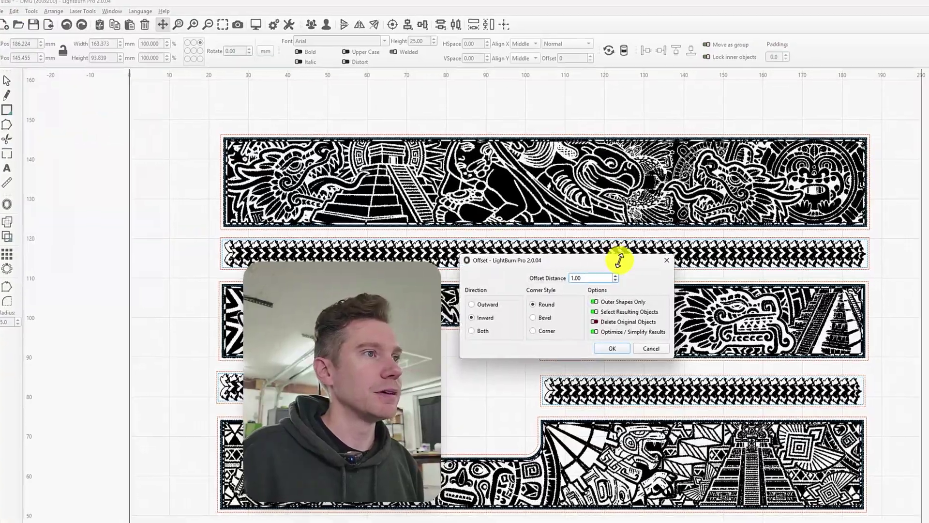
text(0)
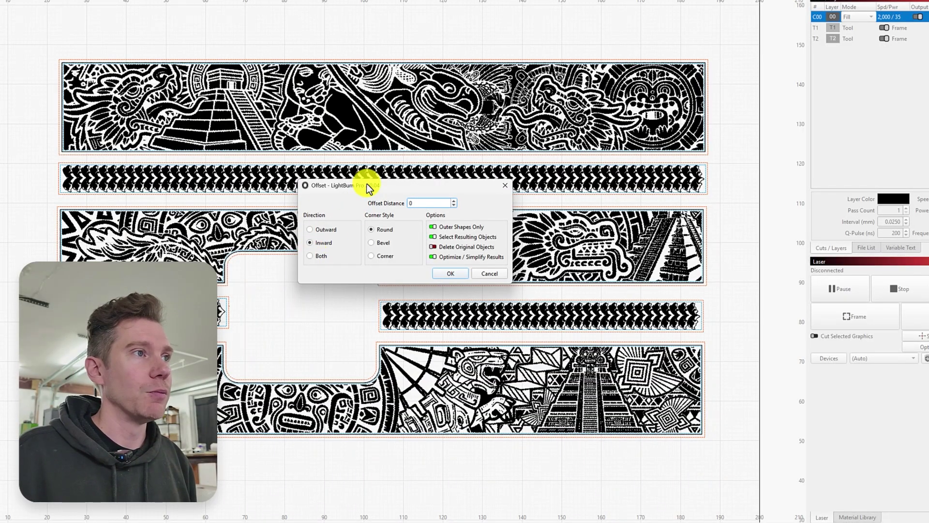
drag(365, 184, 414, 220)
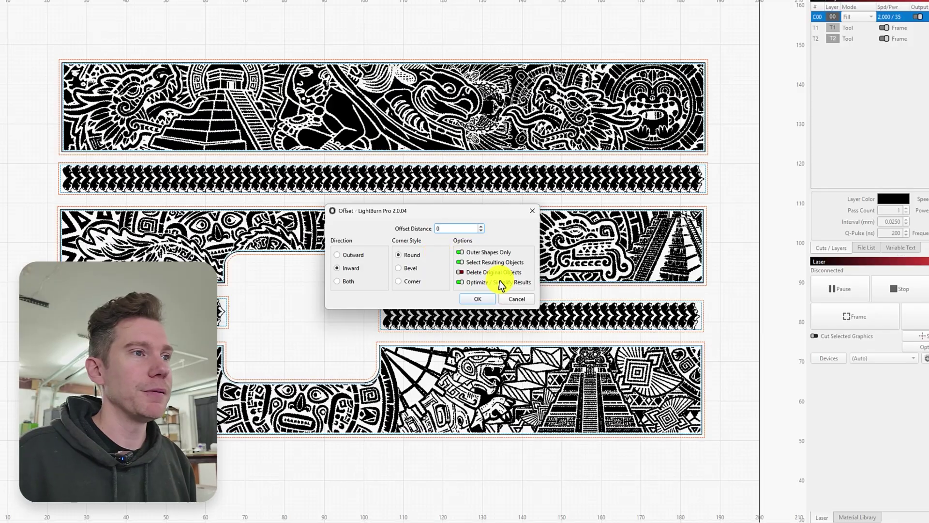
click(481, 300)
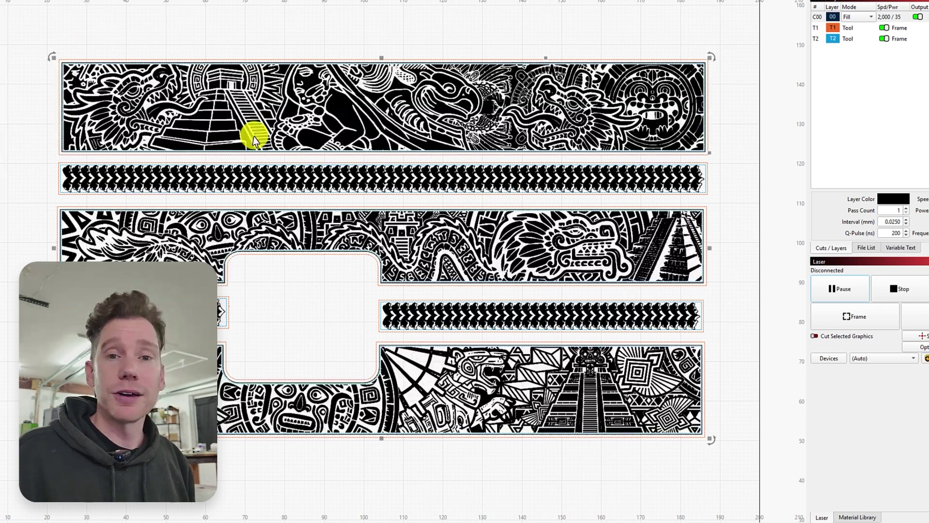
click(364, 312)
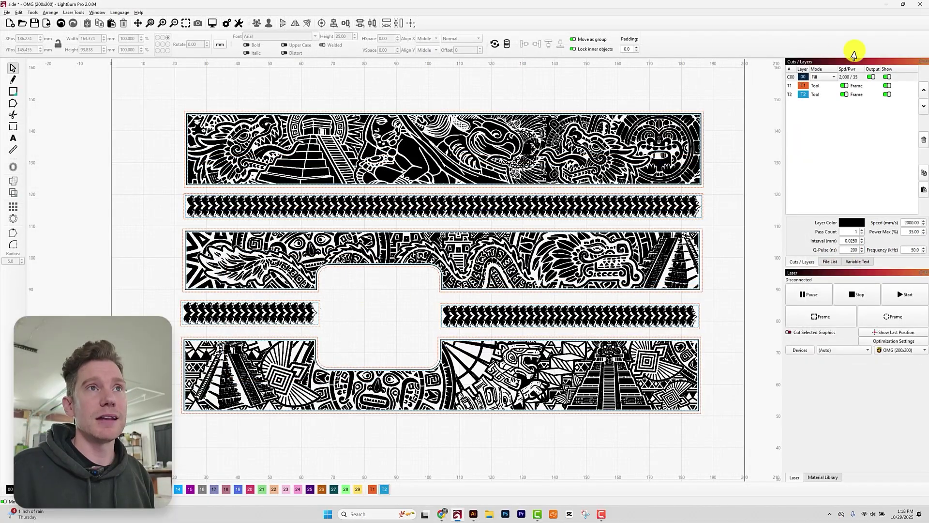
Step: Review the cut settings of fill layer C00, including speed, power, frequency, pulse width, line interval, scan angle and cross-hatch
click(795, 76)
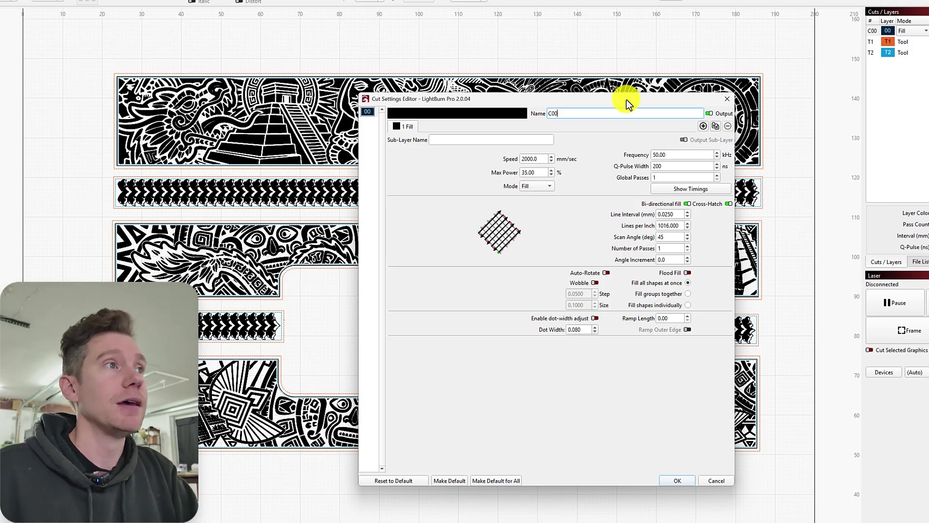
double_click(548, 115)
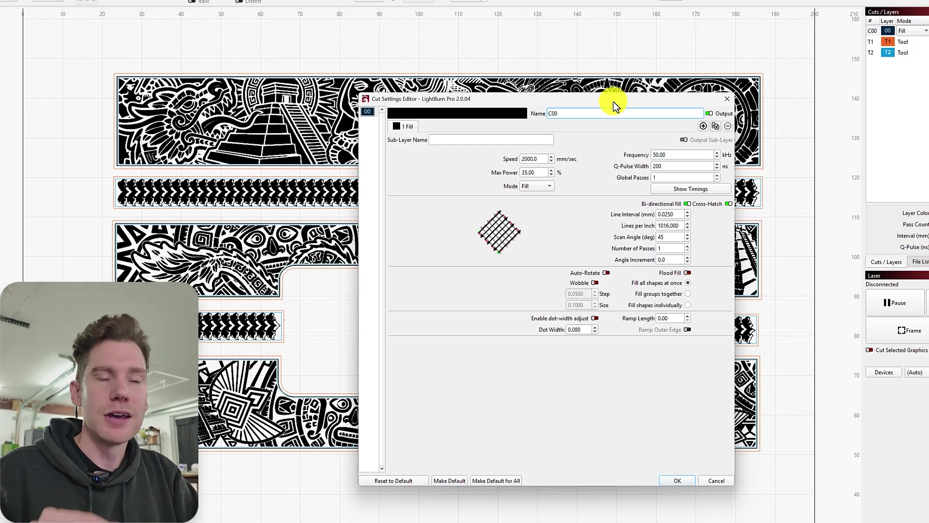
drag(614, 101, 600, 73)
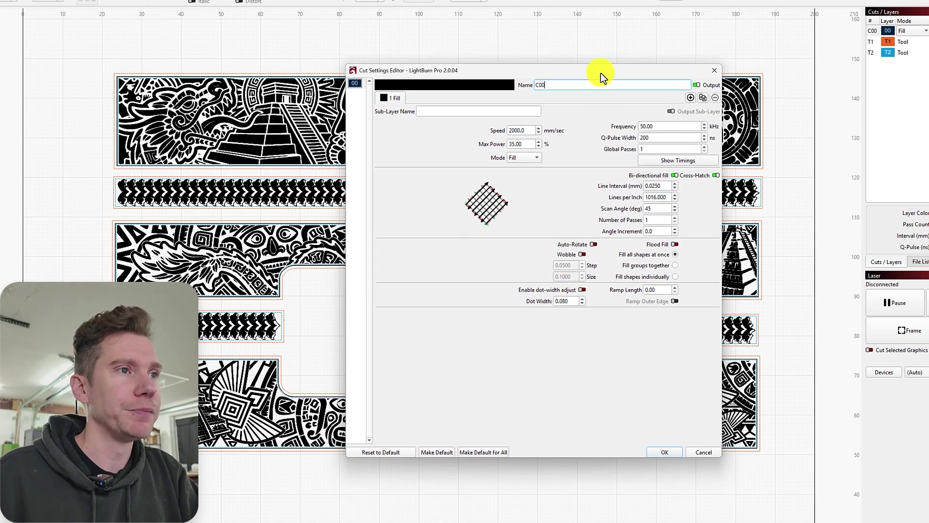
click(662, 451)
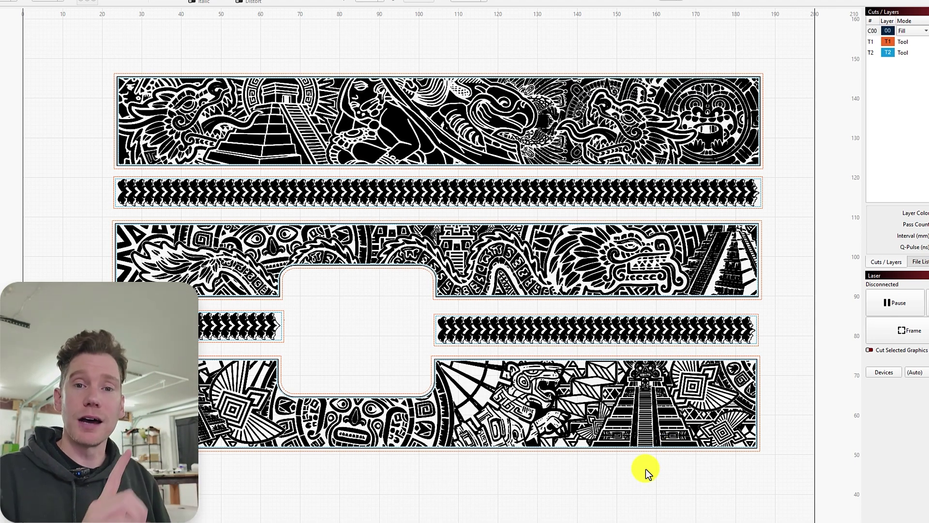